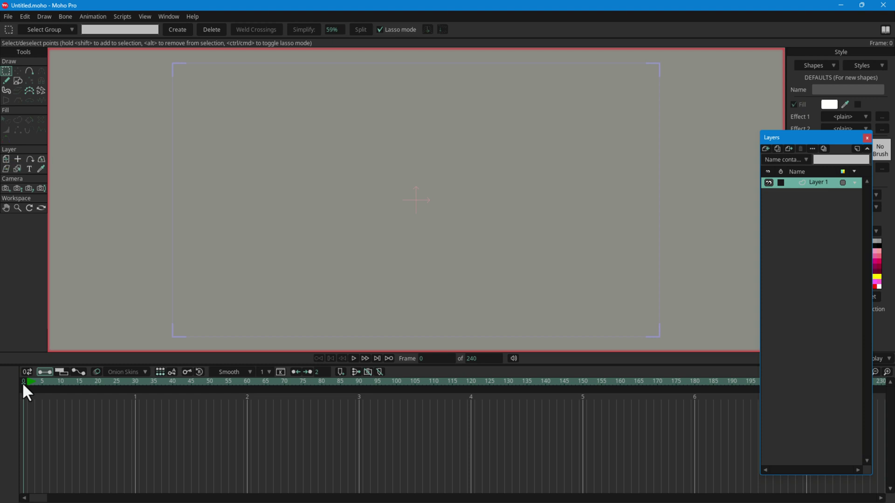
# Move the playhead to frame 1, scrub forward along the timeline, and return to frame 0
pyautogui.moveTo(23, 385); pyautogui.dragTo(28, 385)
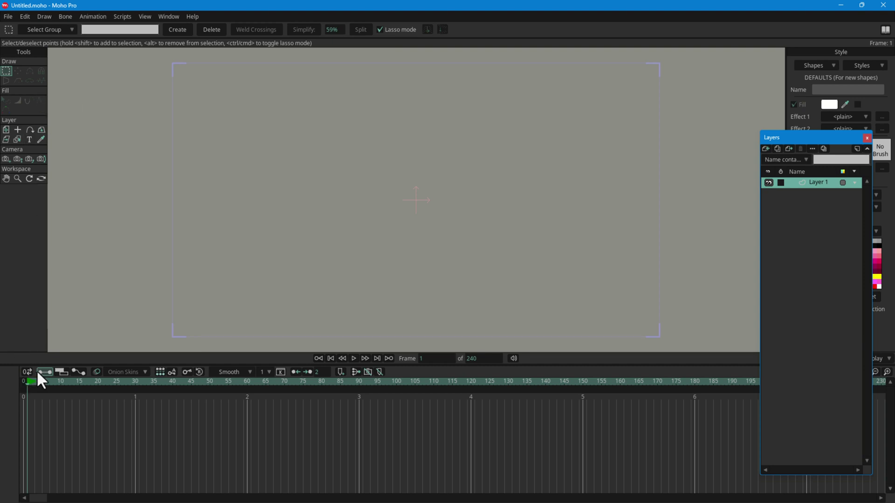
pyautogui.moveTo(29, 385); pyautogui.dragTo(227, 381)
pyautogui.moveTo(161, 382)
pyautogui.mouseDown()
pyautogui.moveTo(20, 393)
pyautogui.moveTo(61, 394)
pyautogui.moveTo(22, 400)
pyautogui.moveTo(164, 398)
pyautogui.moveTo(6, 407)
pyautogui.moveTo(87, 407)
pyautogui.moveTo(21, 405)
pyautogui.mouseUp()
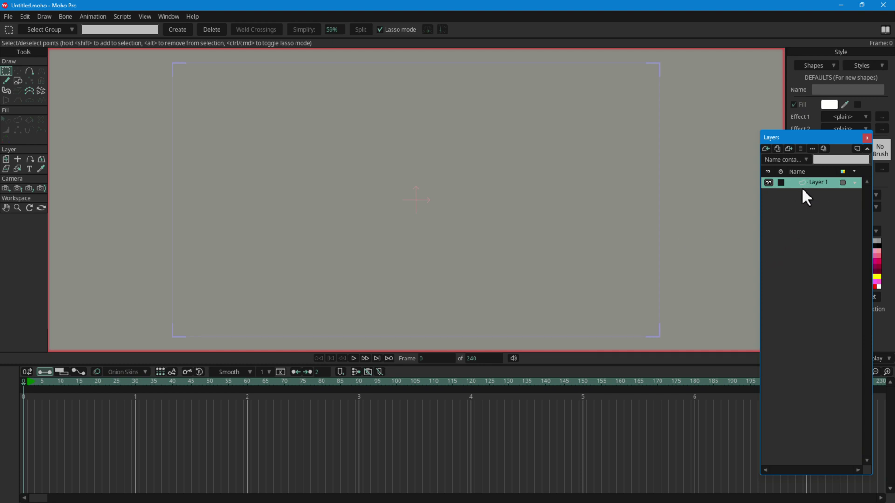
# Add an image layer using the file Riz Moho Latest from the Downloads folder
pyautogui.click(765, 156)
pyautogui.click(773, 172)
pyautogui.hotkey('ctrl', 'shift', 'i')
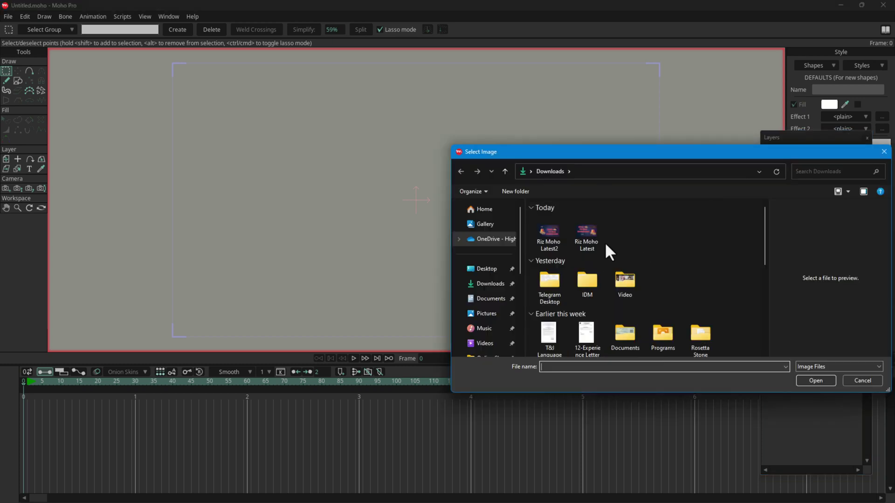
pyautogui.doubleClick(593, 237)
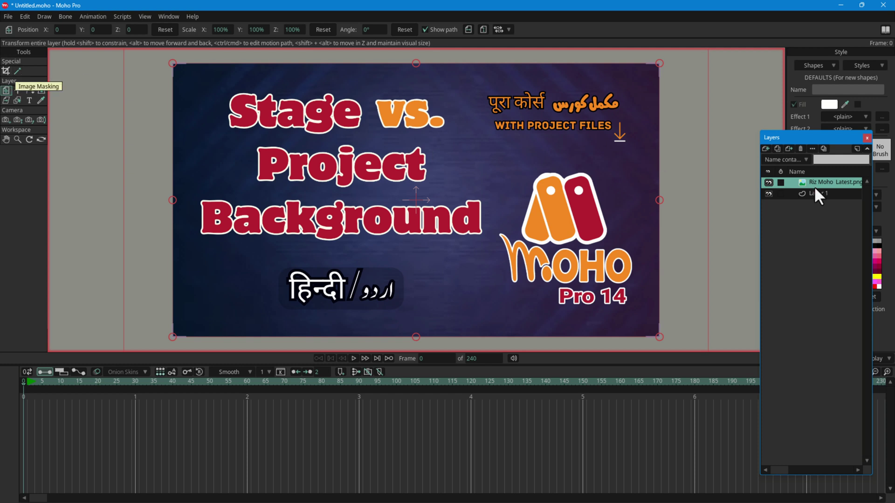
pyautogui.click(799, 246)
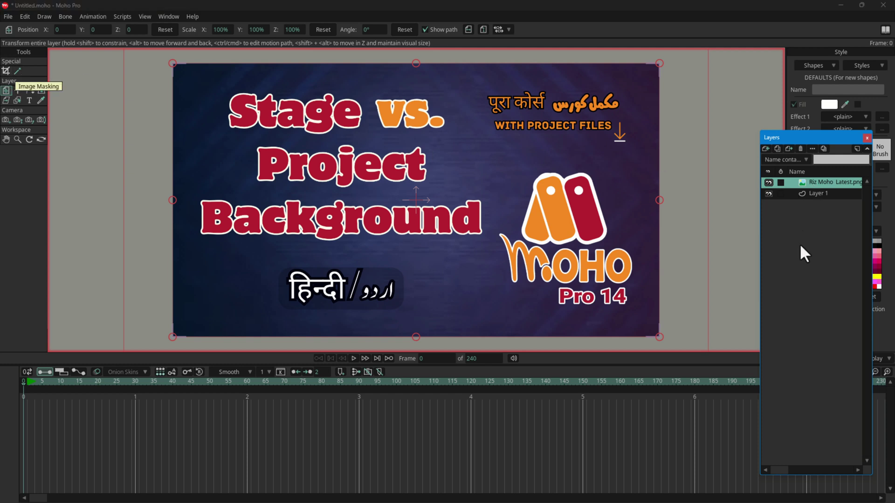
# Add a bone layer above the image layer, keeping its default name, and reselect the vector layer Layer 1
pyautogui.click(764, 148)
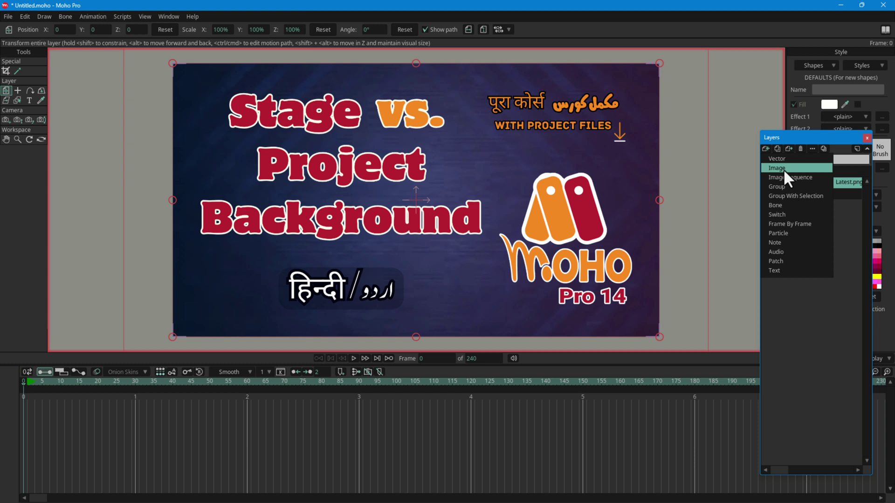
pyautogui.click(782, 203)
pyautogui.press('Return')
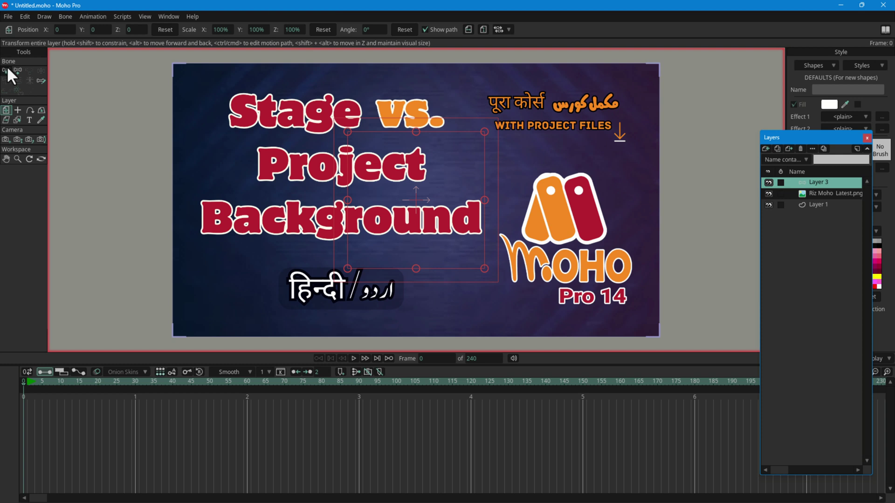
pyautogui.click(816, 203)
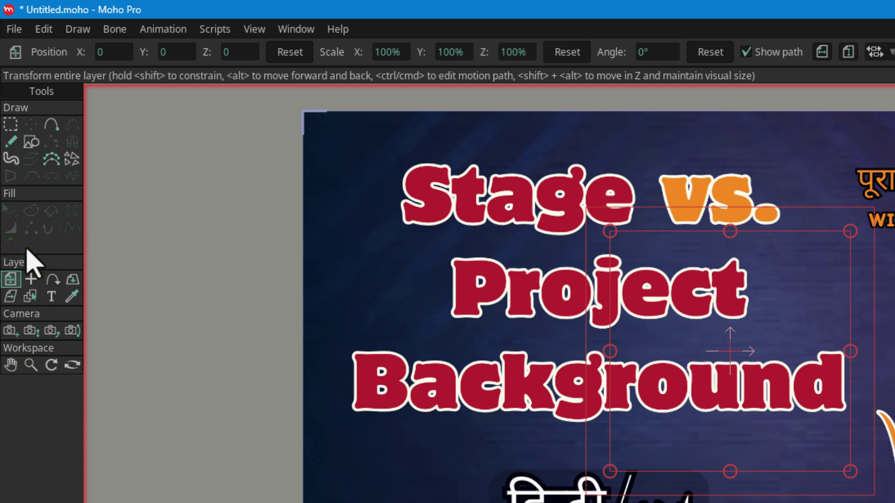
pyautogui.click(17, 31)
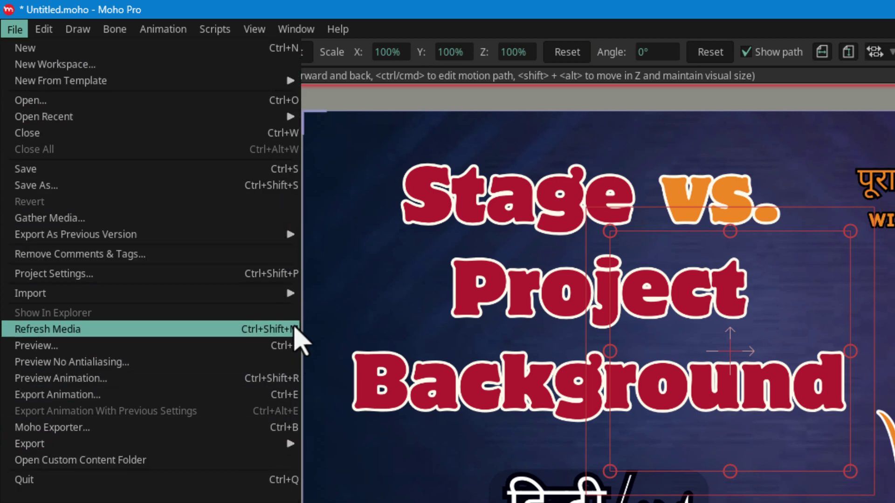
pyautogui.click(32, 42)
pyautogui.click(44, 29)
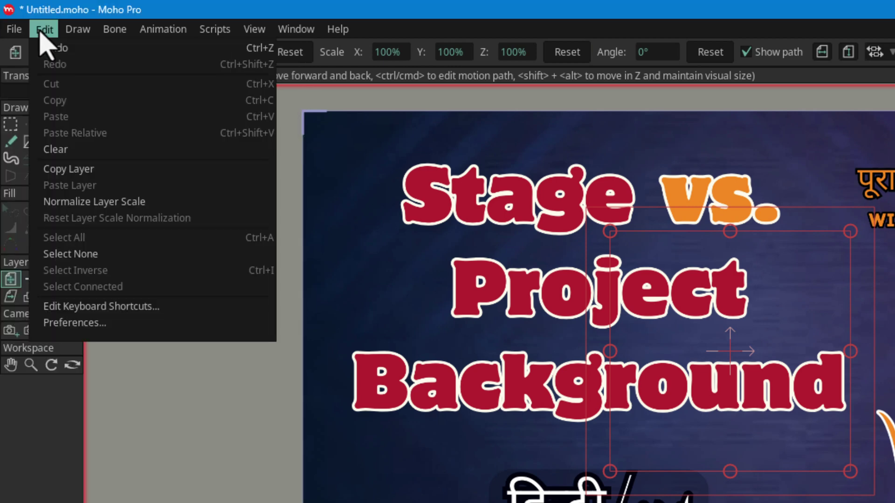
pyautogui.click(115, 29)
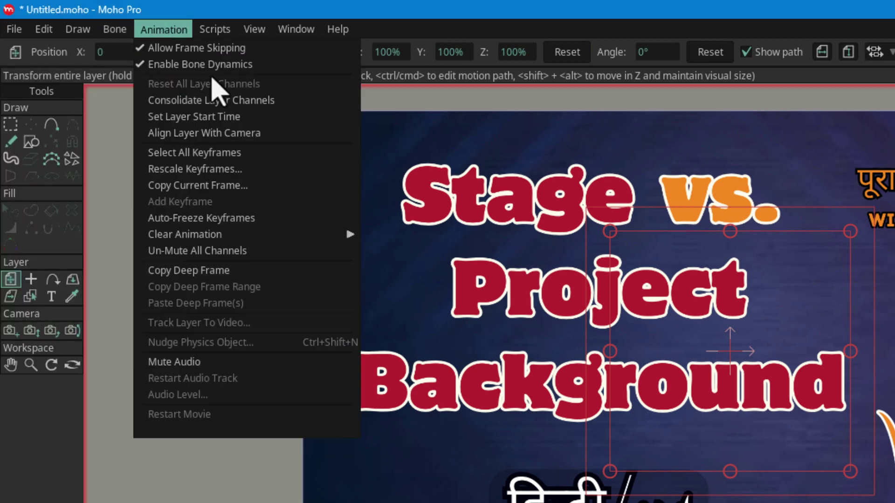
pyautogui.moveTo(252, 34)
pyautogui.moveTo(297, 29)
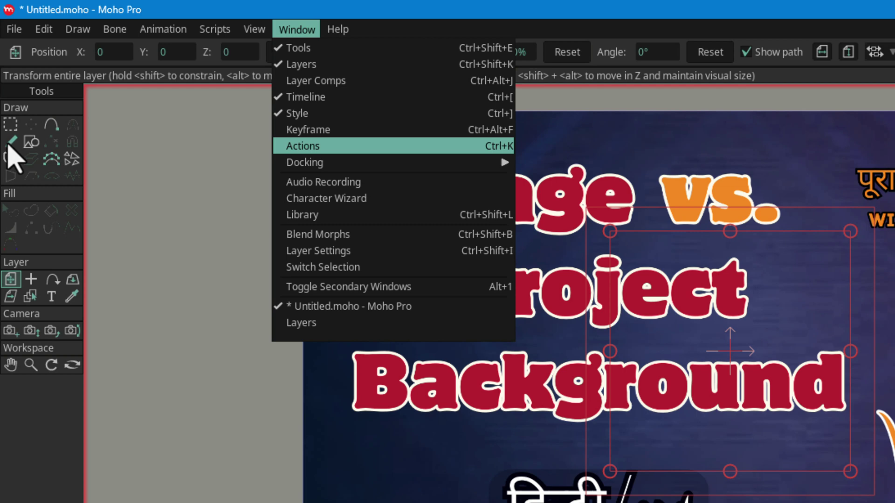
pyautogui.click(50, 220)
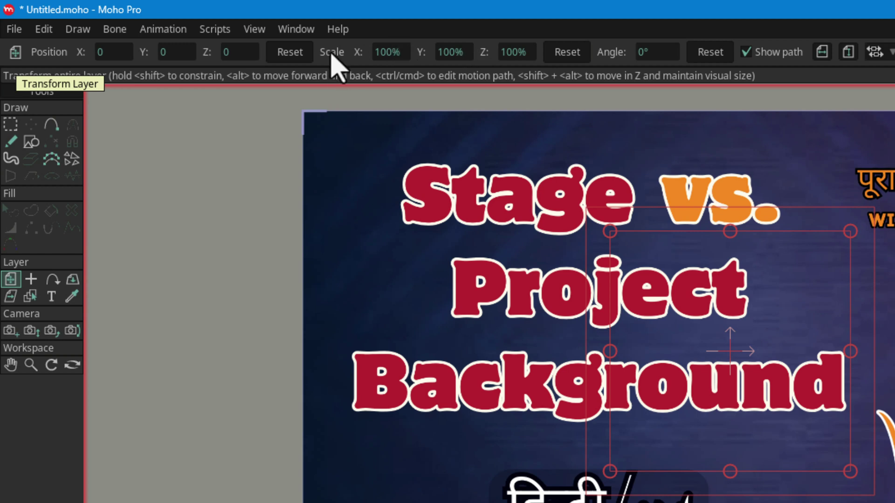
# Examine how the available options differ between the Freehand, Select Points, Point Reduction and Transform Layer tools
pyautogui.click(10, 145)
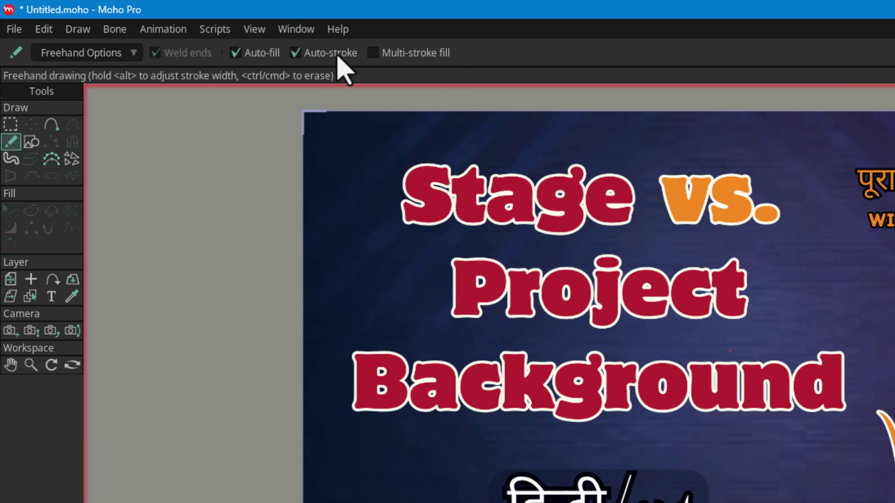
pyautogui.click(11, 125)
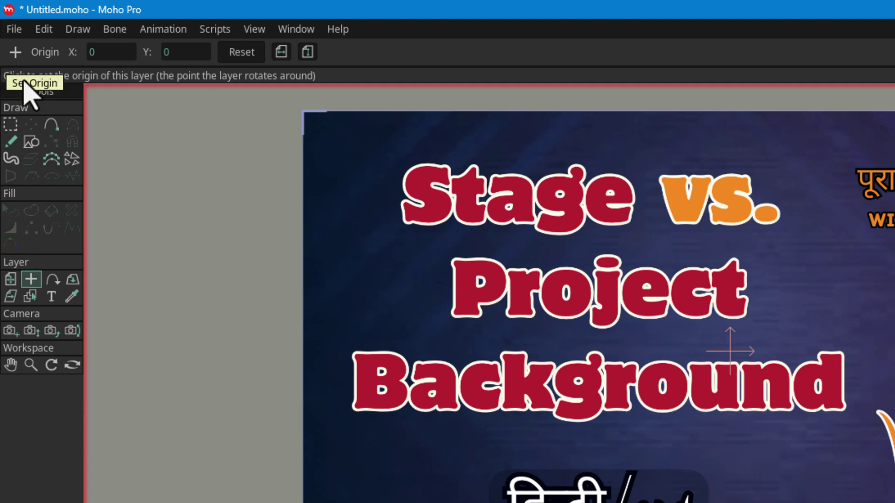
pyautogui.click(51, 159)
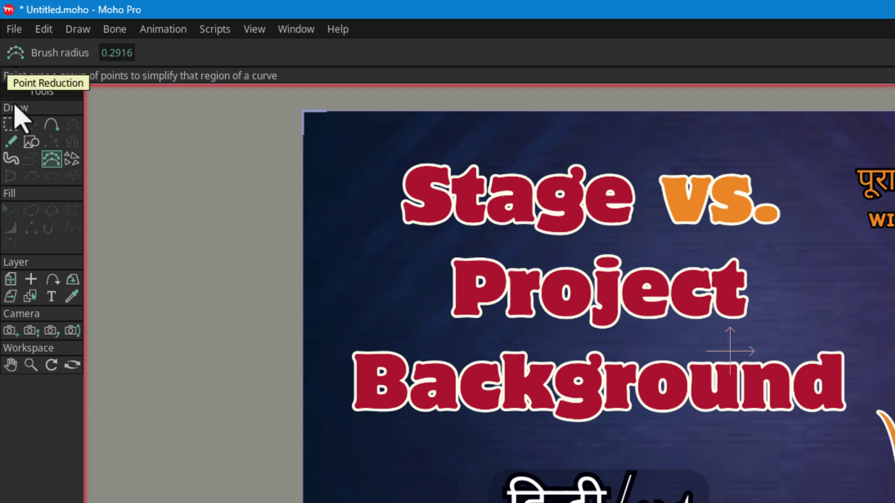
pyautogui.click(12, 282)
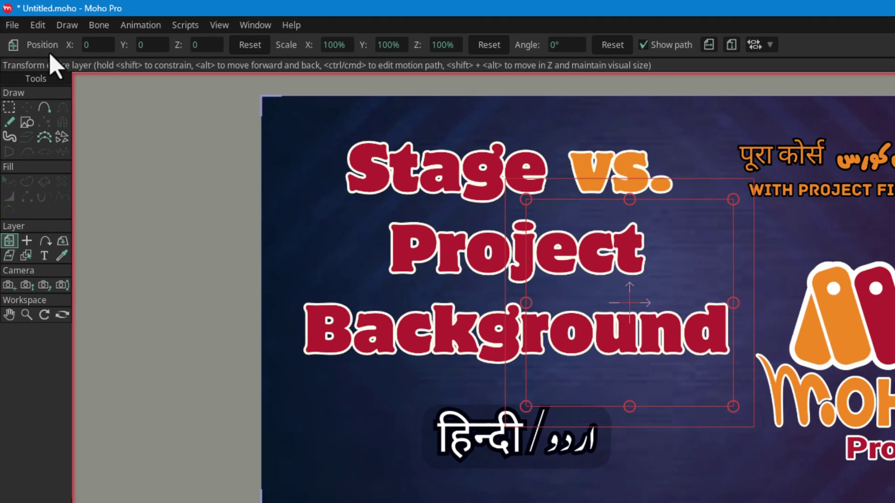
# Move Layer 1 to the head of the layer stack and draw several overlapping filled Freehand shapes over the image
pyautogui.click(9, 122)
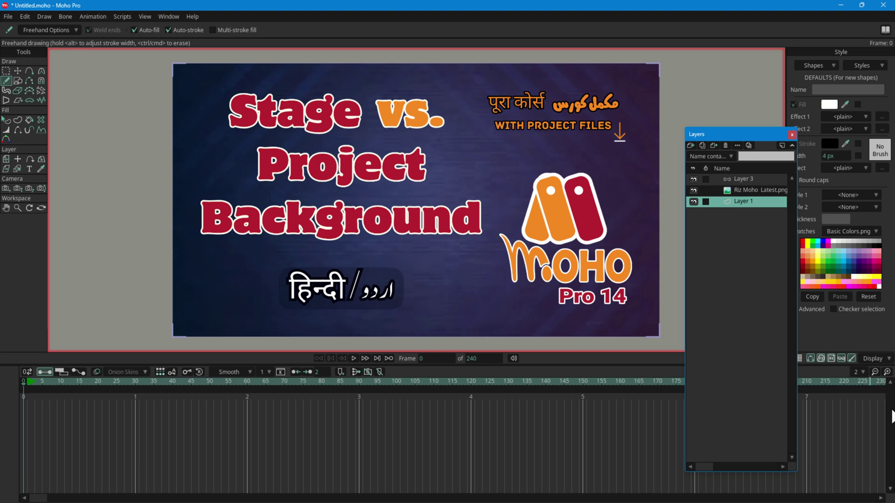
pyautogui.moveTo(725, 202); pyautogui.dragTo(731, 174)
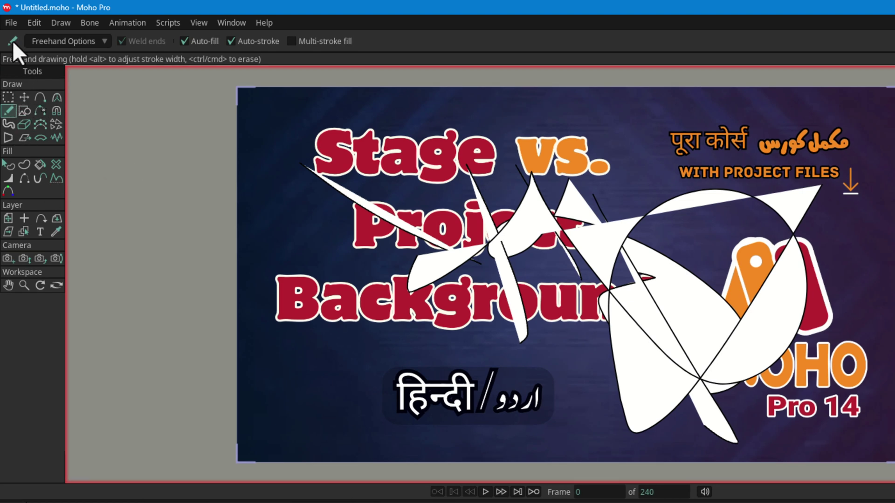
# Enable Taper start and Taper end at 20% for the Freehand tool and draw a wavy stroke across the word Background
pyautogui.click(72, 43)
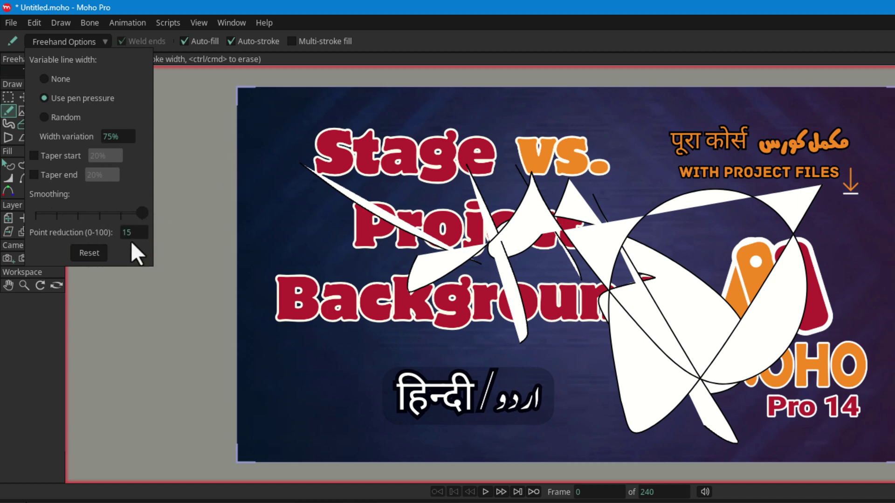
pyautogui.click(38, 155)
pyautogui.click(32, 176)
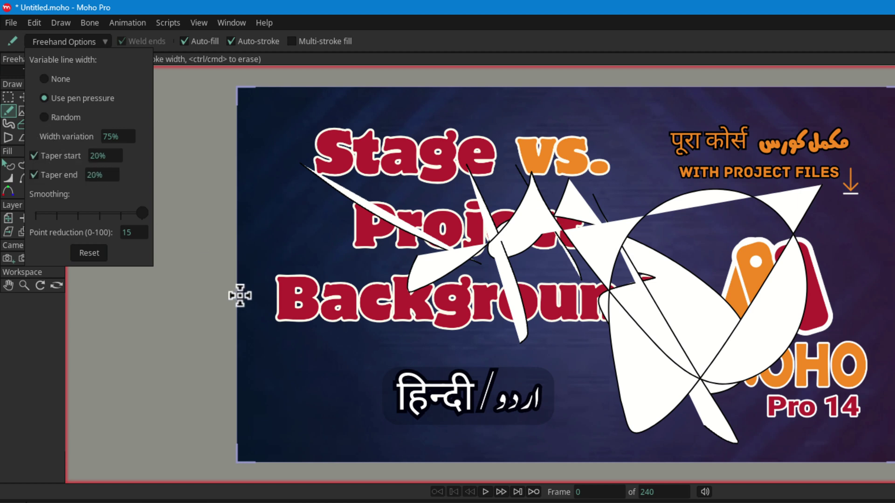
pyautogui.moveTo(263, 319)
pyautogui.mouseDown()
pyautogui.moveTo(297, 256)
pyautogui.moveTo(351, 275)
pyautogui.moveTo(379, 332)
pyautogui.moveTo(409, 332)
pyautogui.moveTo(535, 230)
pyautogui.moveTo(570, 255)
pyautogui.moveTo(591, 291)
pyautogui.moveTo(704, 237)
pyautogui.moveTo(665, 250)
pyautogui.mouseUp()
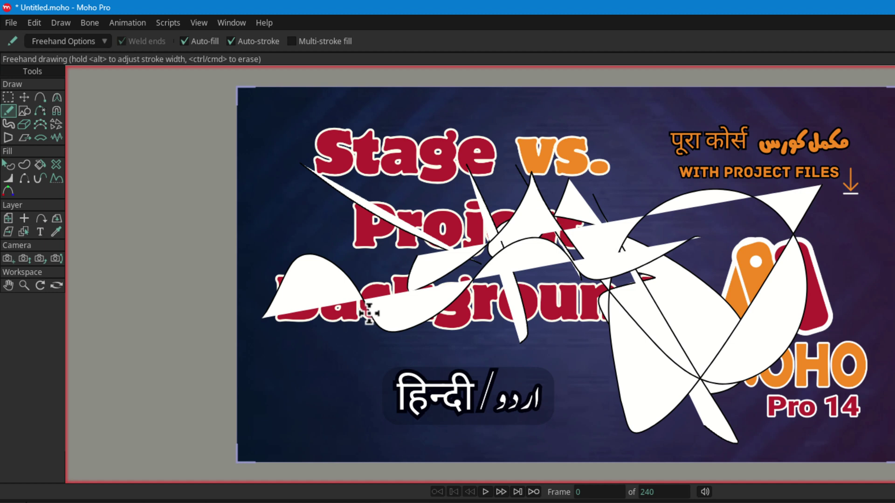
pyautogui.click(67, 41)
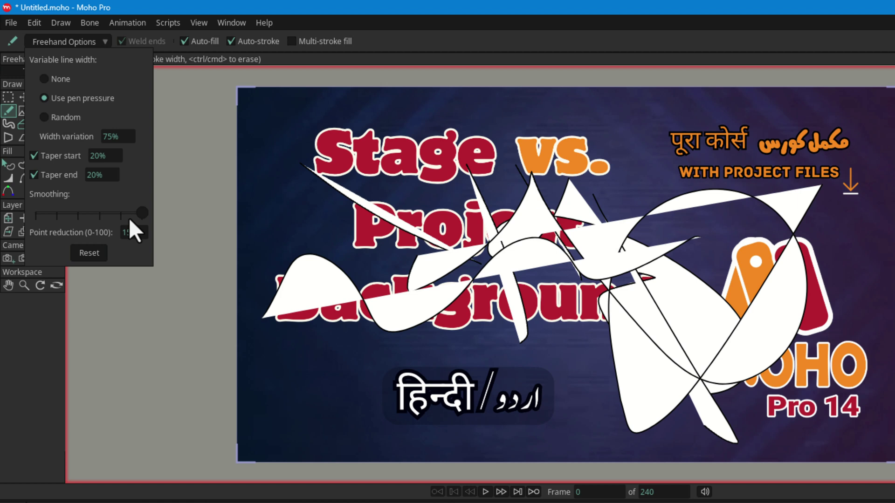
pyautogui.click(100, 343)
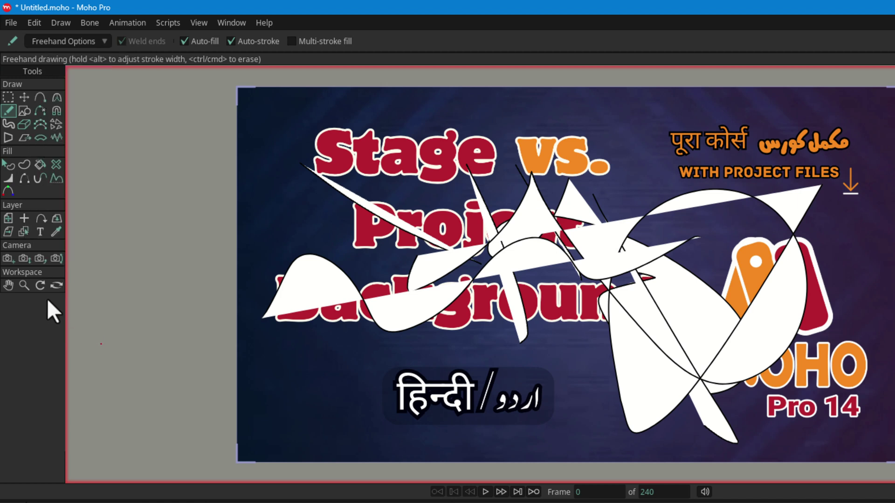
pyautogui.click(37, 234)
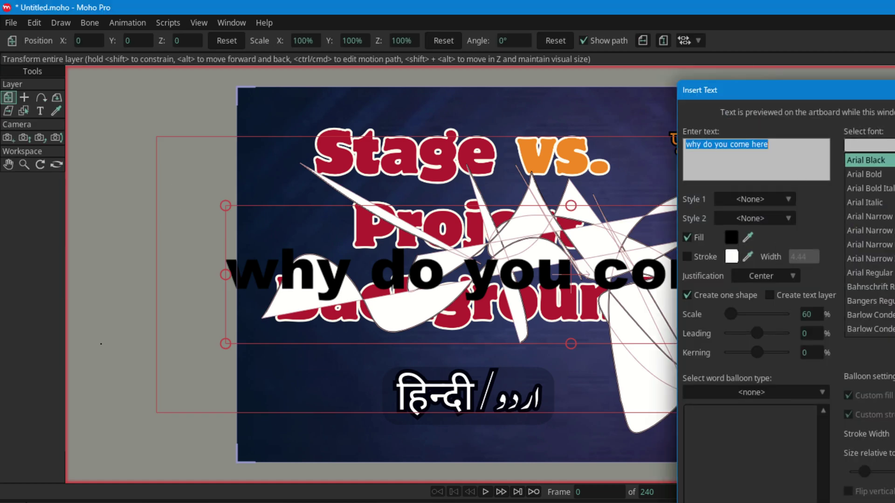
pyautogui.press('Escape')
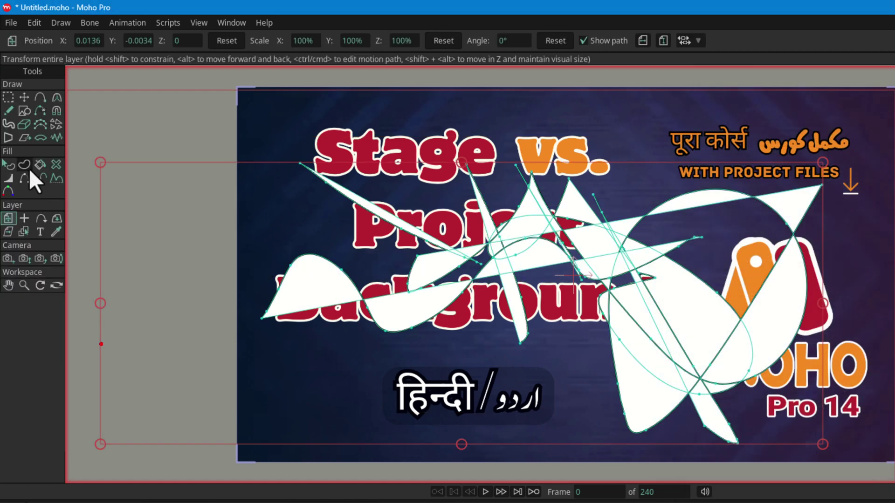
pyautogui.click(25, 166)
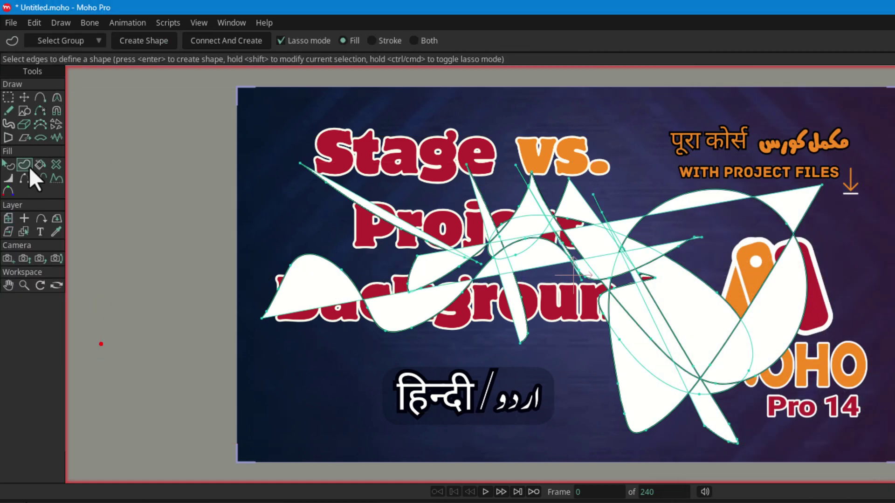
pyautogui.rightClick(12, 43)
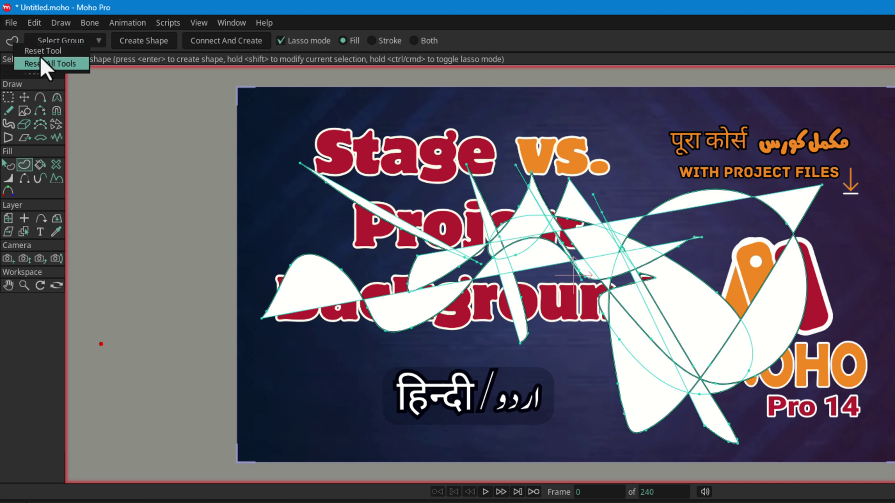
pyautogui.click(10, 116)
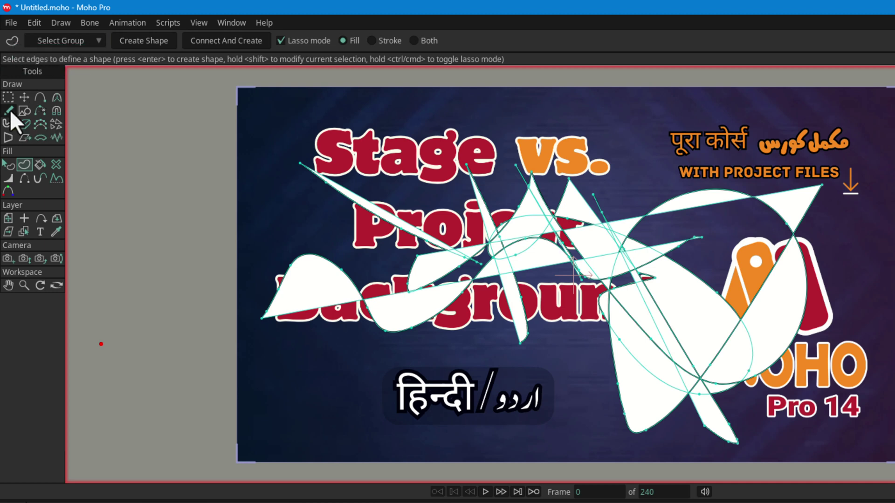
# Reset the Freehand tool to its default settings and check its line width, taper and smoothing options
pyautogui.click(10, 113)
pyautogui.rightClick(12, 42)
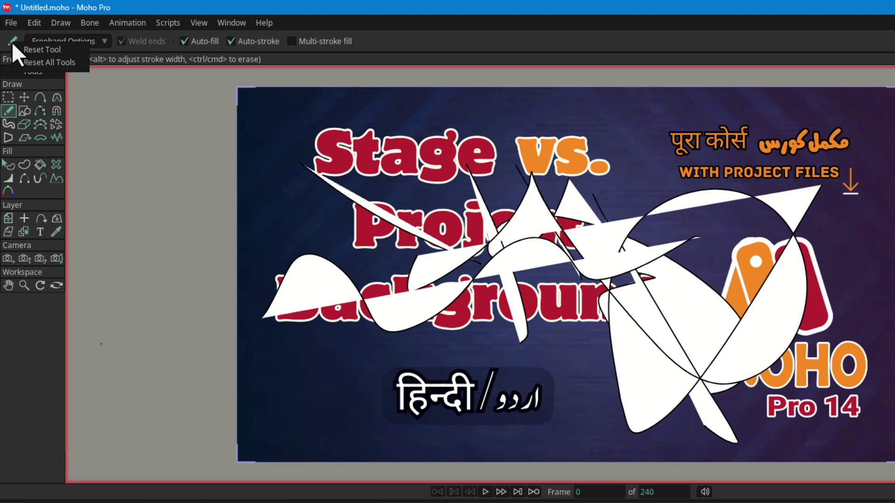
pyautogui.click(41, 51)
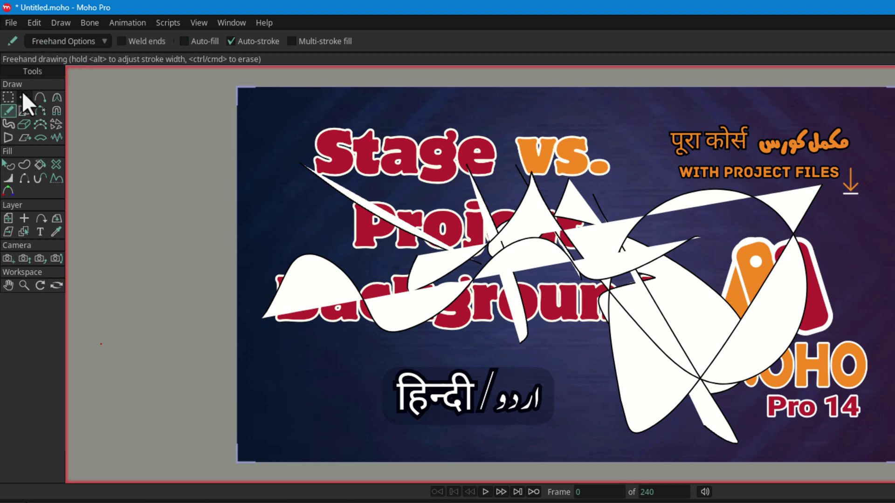
pyautogui.click(40, 43)
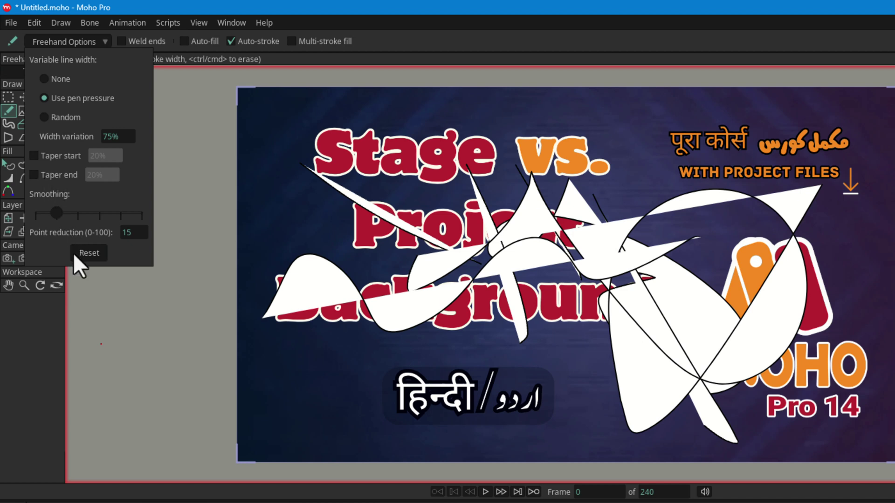
pyautogui.click(182, 135)
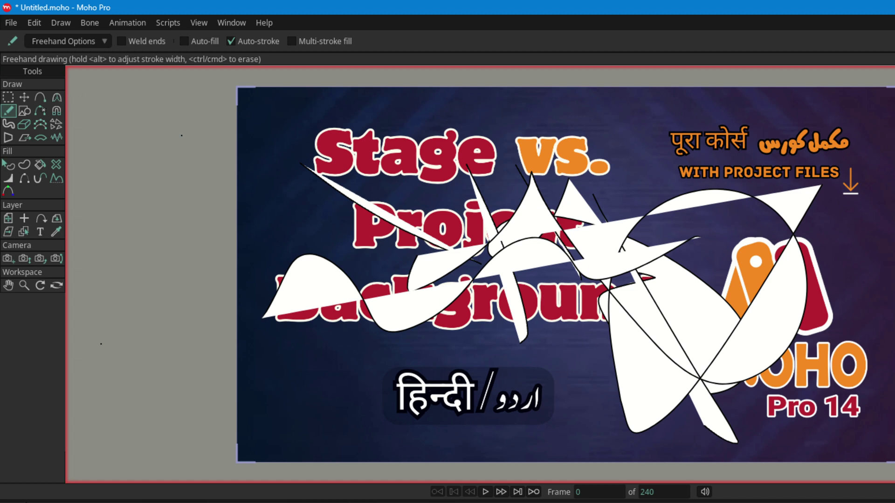
# Reset the settings of all tools to their defaults
pyautogui.click(10, 43)
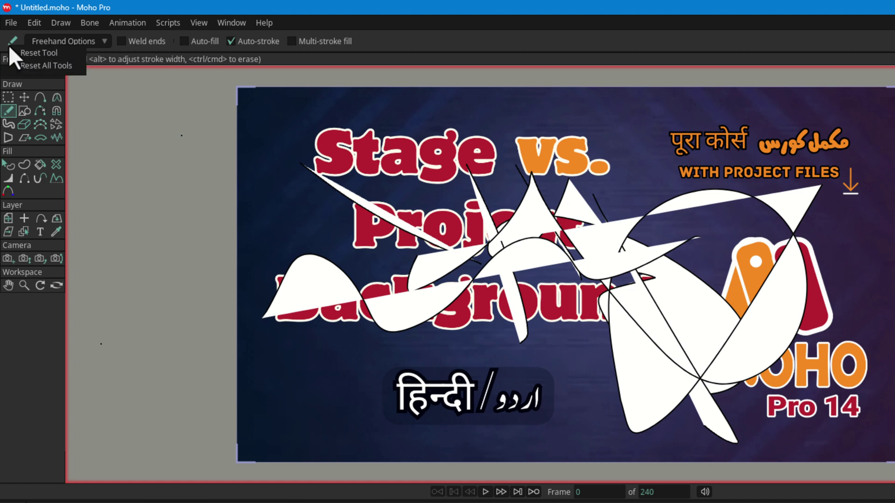
pyautogui.click(40, 67)
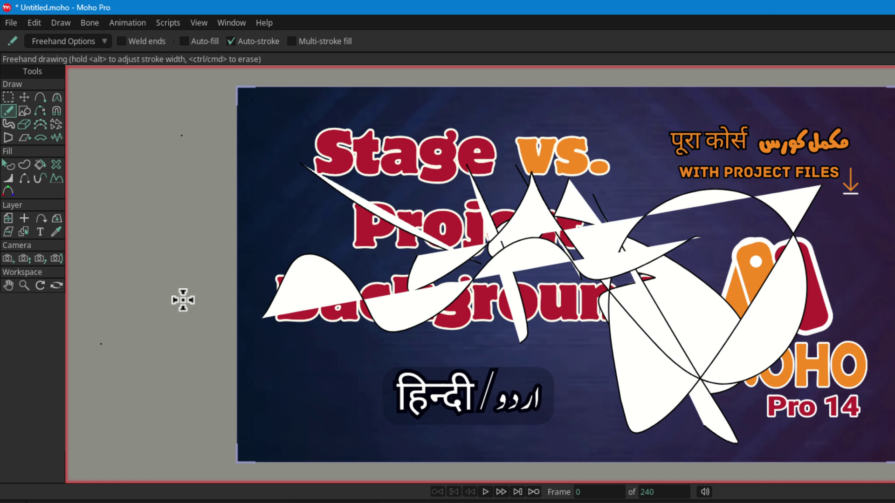
# Draw a large filled circle with the ellipse Draw Shape tool over the title text and show its transform handles
pyautogui.click(27, 107)
pyautogui.click(152, 40)
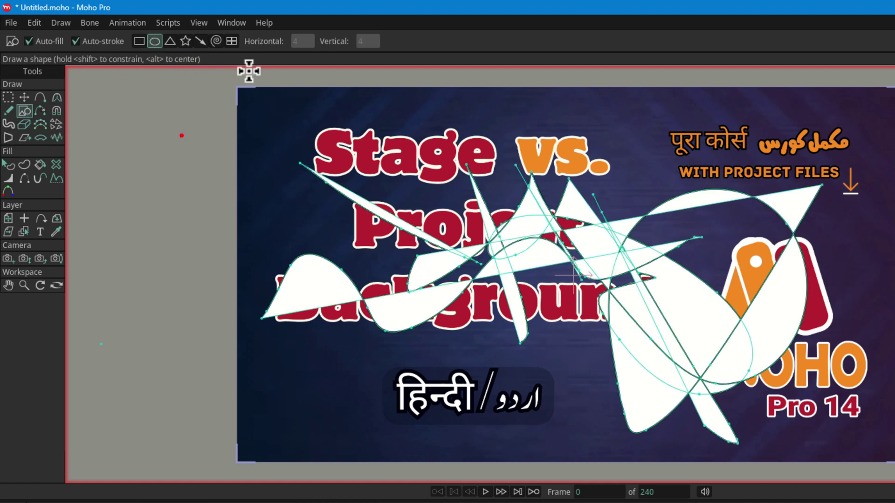
pyautogui.moveTo(327, 120)
pyautogui.mouseDown()
pyautogui.moveTo(602, 412)
pyautogui.moveTo(629, 418)
pyautogui.mouseUp()
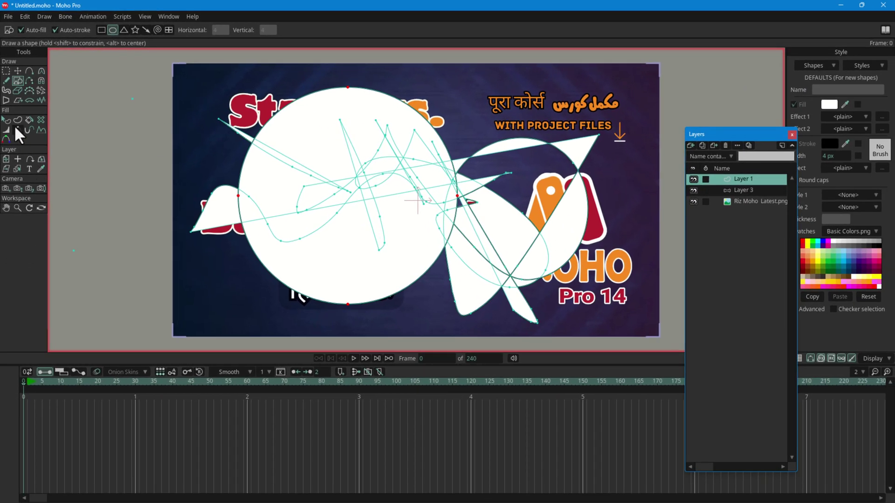
pyautogui.click(20, 68)
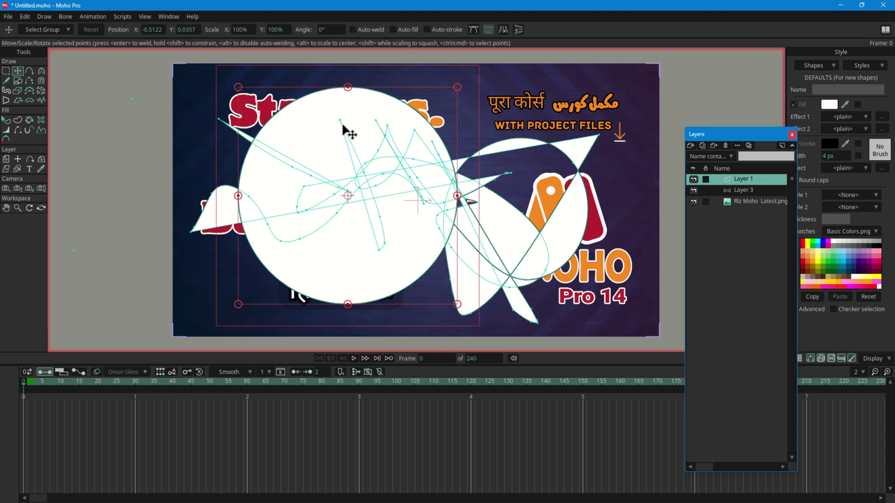
# Move the Layers window clear of the Style settings and fill the large circle with dark purple
pyautogui.moveTo(740, 135); pyautogui.dragTo(685, 131)
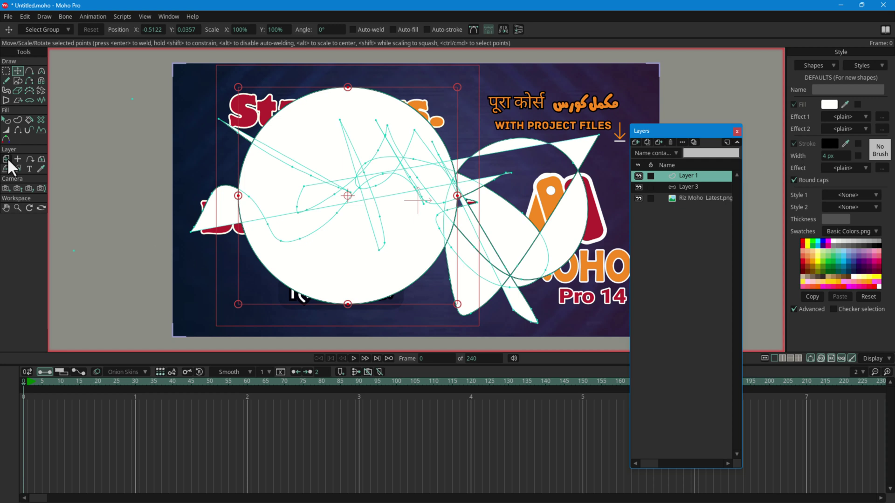
pyautogui.click(7, 122)
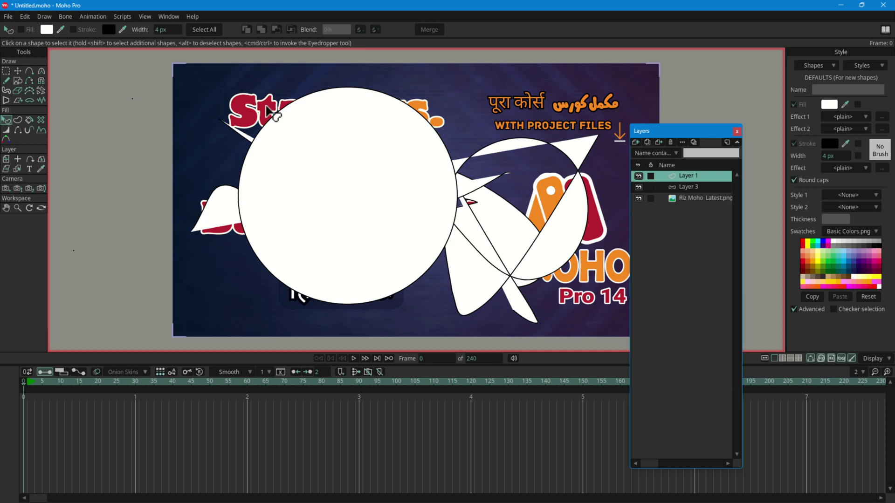
pyautogui.click(287, 116)
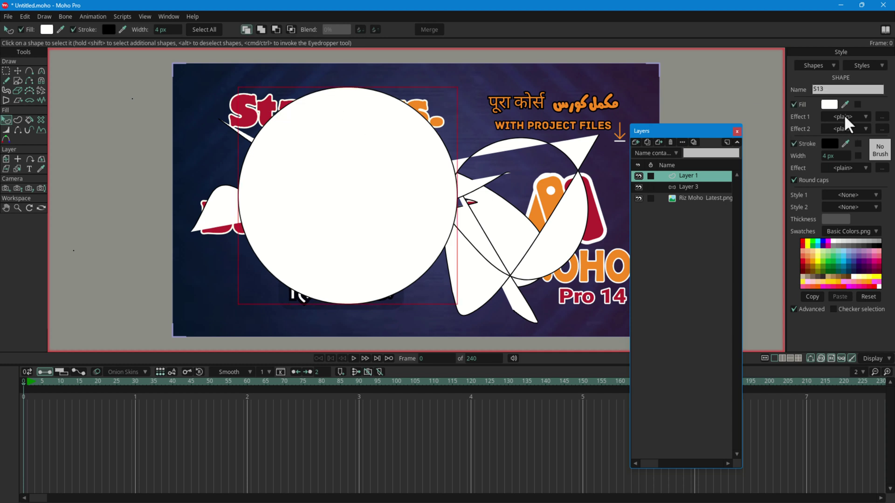
pyautogui.click(840, 271)
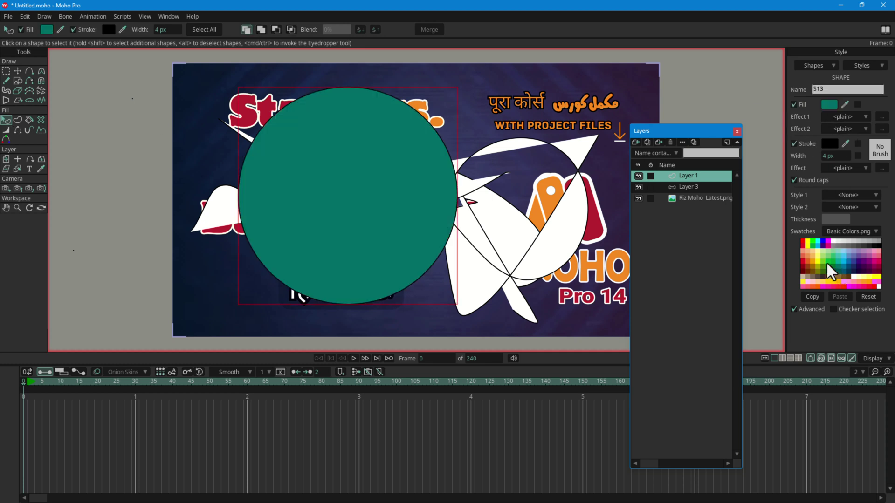
pyautogui.click(828, 270)
pyautogui.click(870, 275)
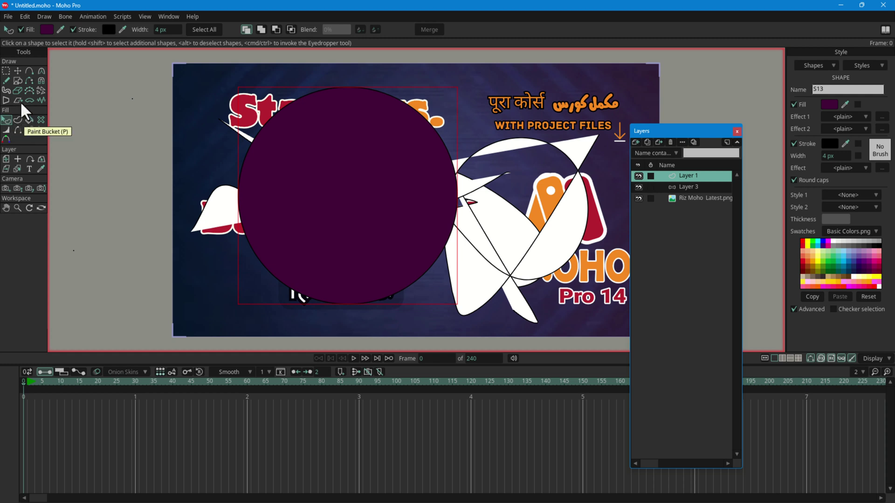
# Scale the purple circle down slightly from its upper-left corner with the Transform Points tool
pyautogui.click(17, 71)
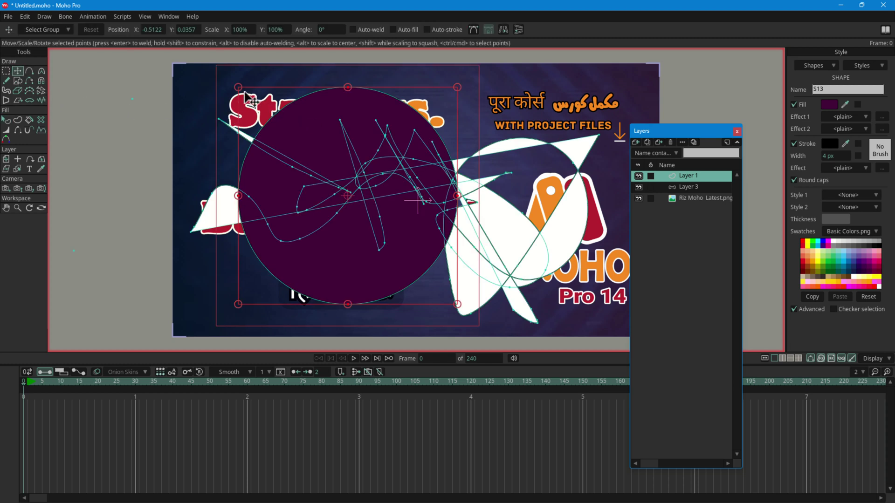
pyautogui.moveTo(238, 87); pyautogui.dragTo(297, 146)
pyautogui.moveTo(254, 107); pyautogui.dragTo(266, 120)
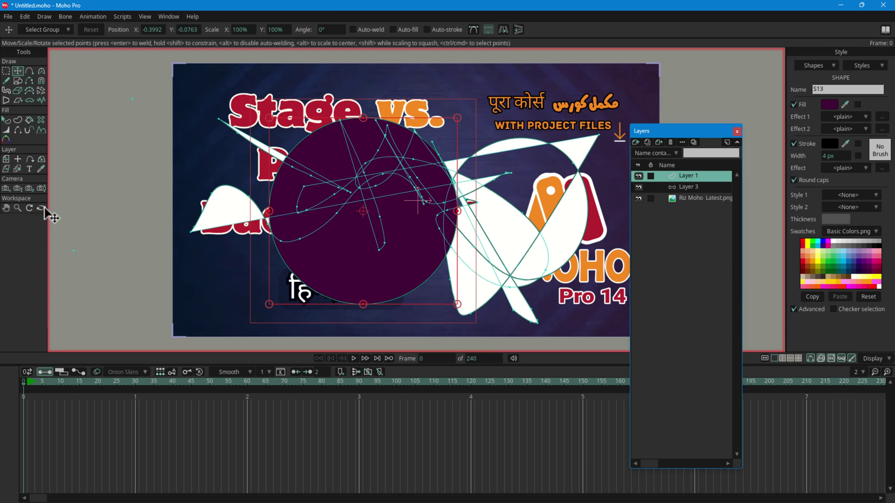
# Switch between bone Layer 3 and vector Layer 1 to compare the tools available for each layer type
pyautogui.click(691, 188)
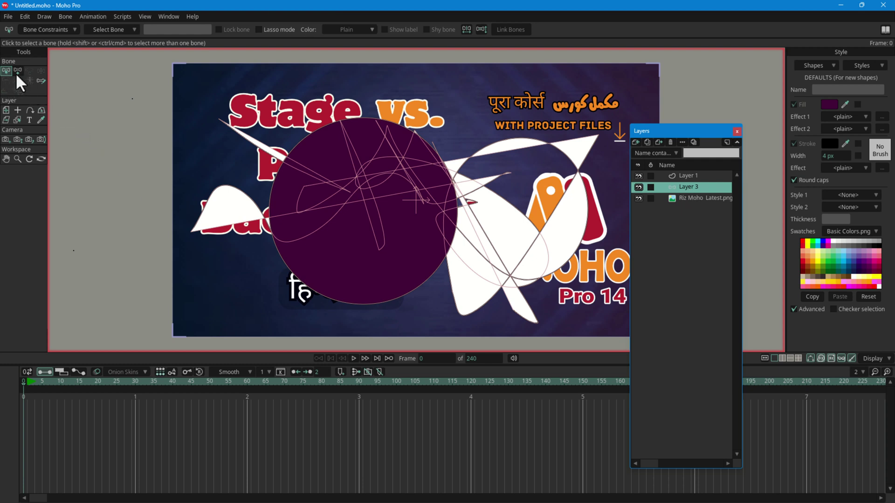
pyautogui.click(689, 177)
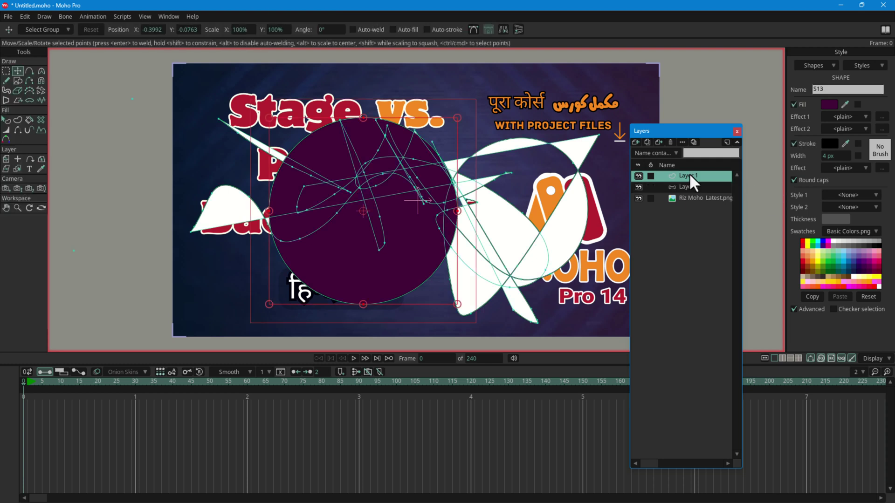
pyautogui.click(693, 185)
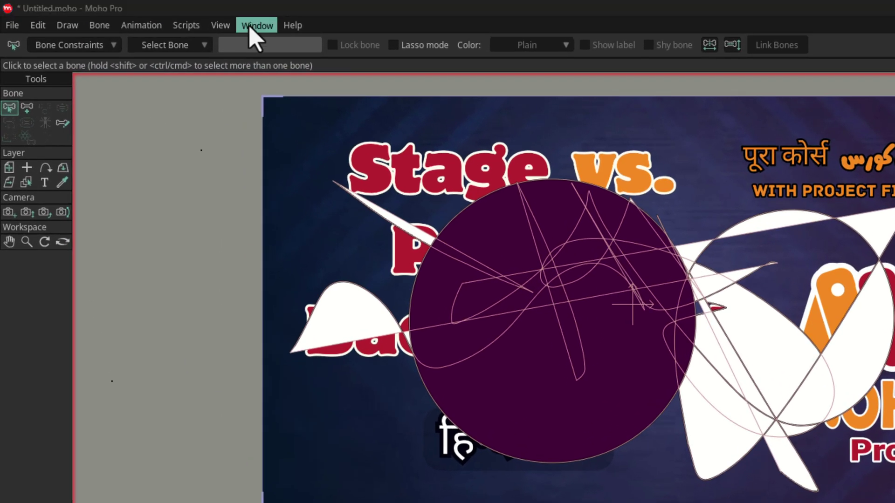
# Open the Actions window, inspect and close it, and reselect Layer 1
pyautogui.click(169, 16)
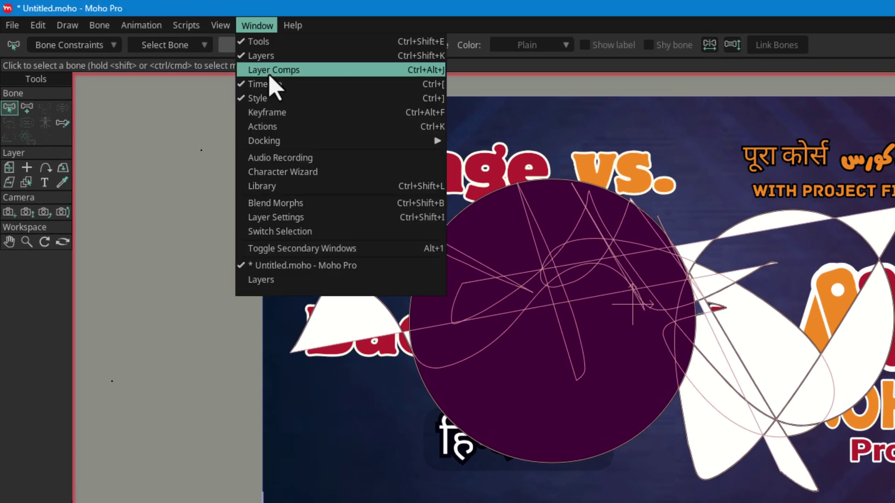
pyautogui.click(297, 131)
pyautogui.moveTo(120, 20); pyautogui.dragTo(779, 220)
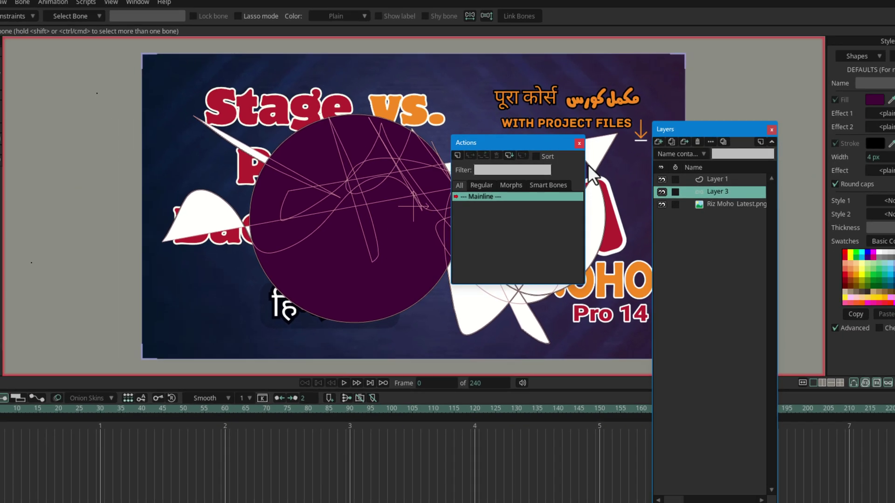
pyautogui.click(579, 143)
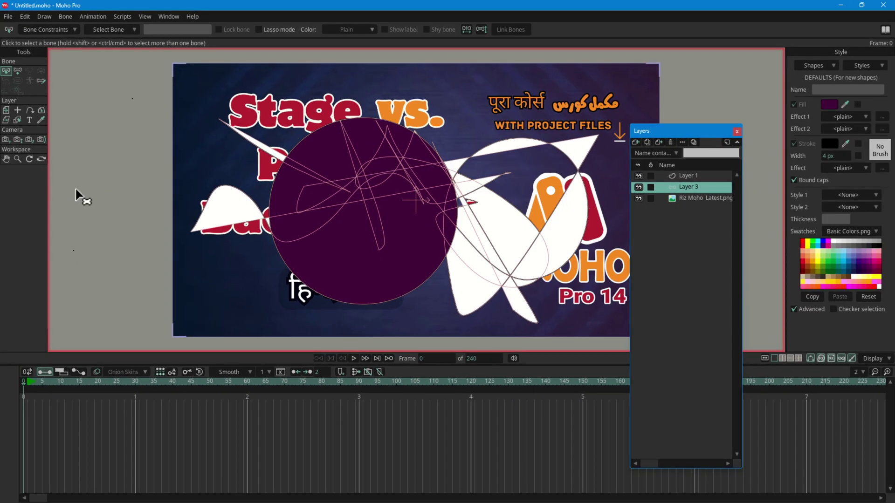
pyautogui.click(688, 176)
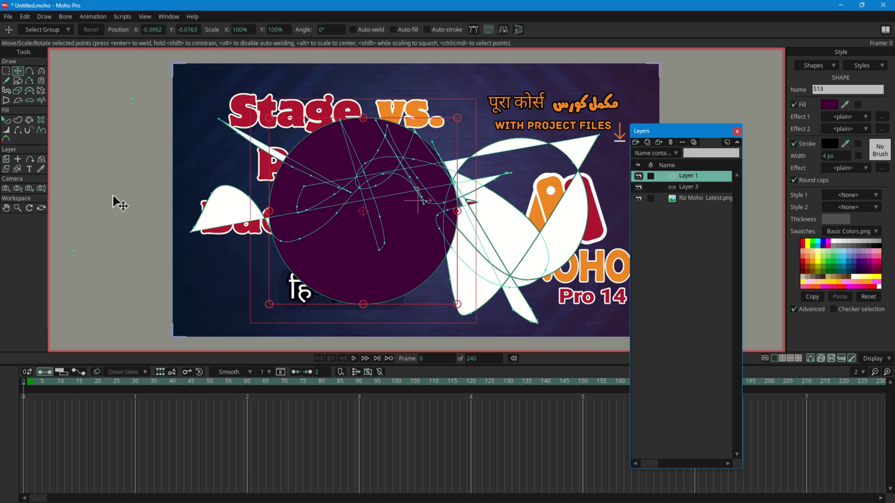